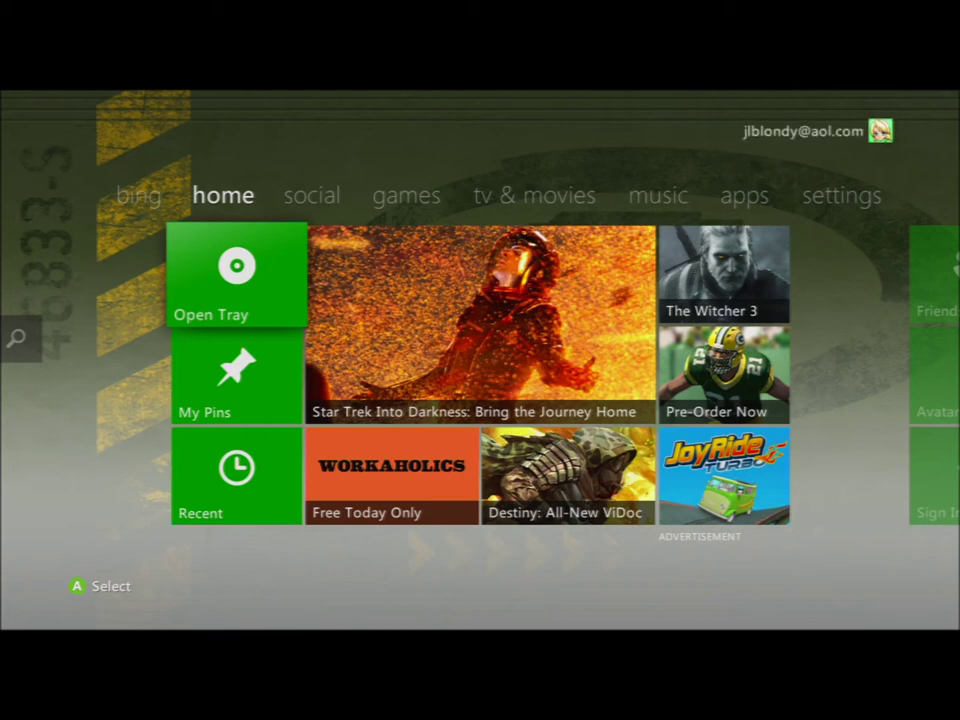
Step: Go from the home screen across Social to the Games tab and open Browse Games
key("Right")
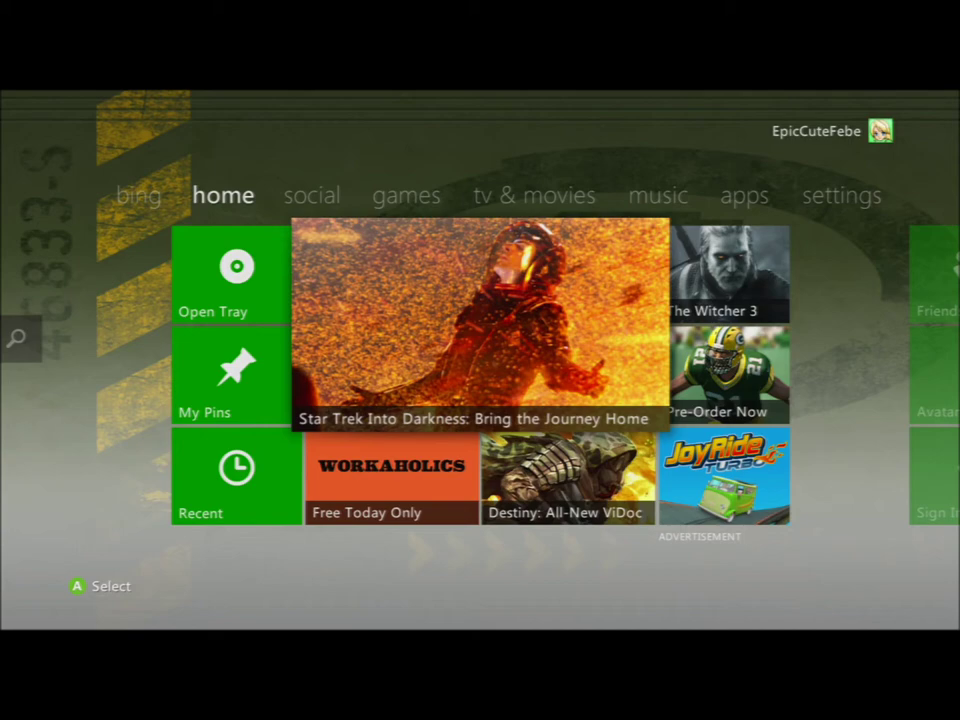
key("Right")
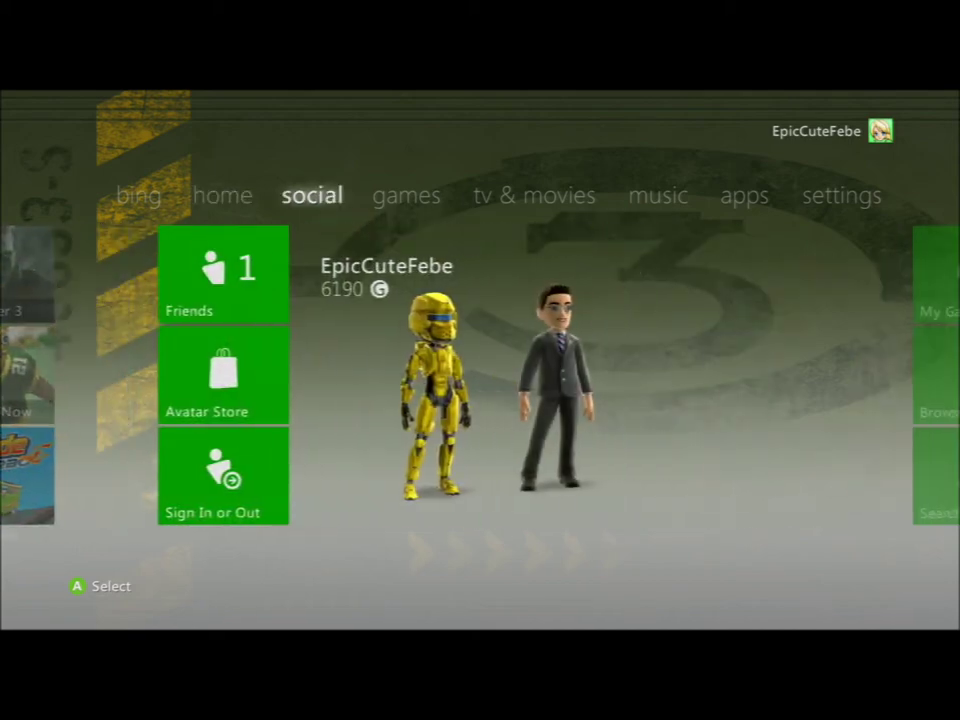
key("Right")
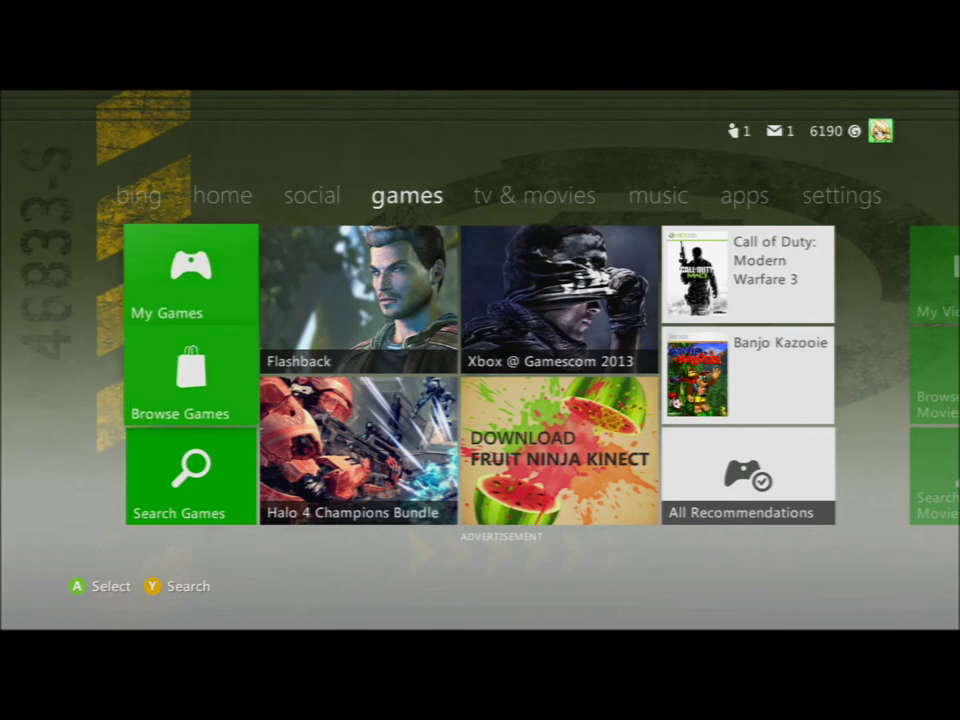
key("Down")
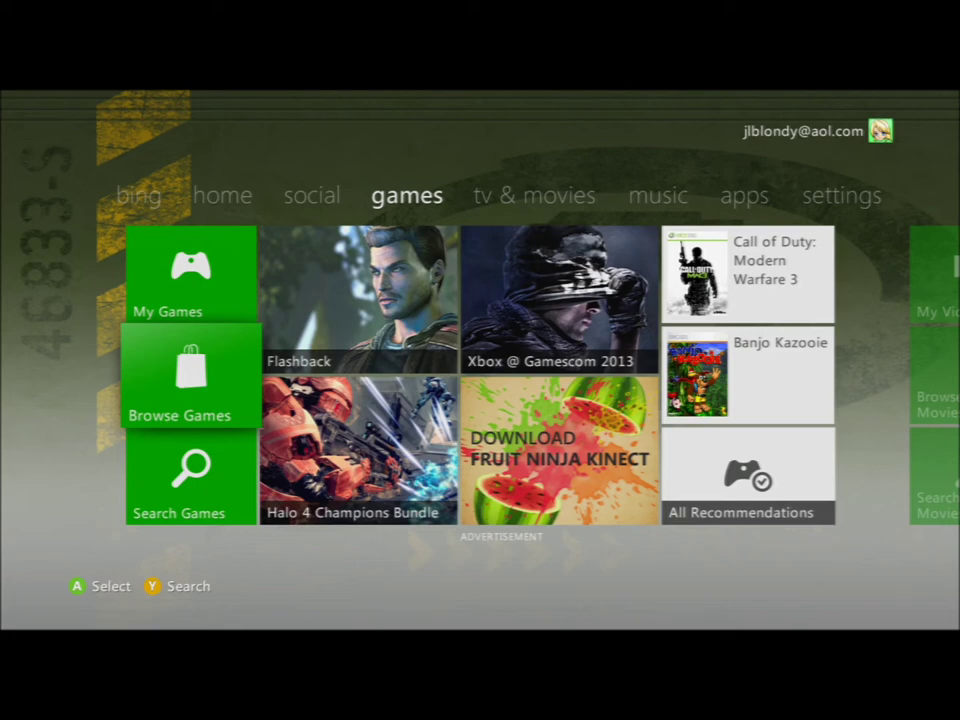
key("Return")
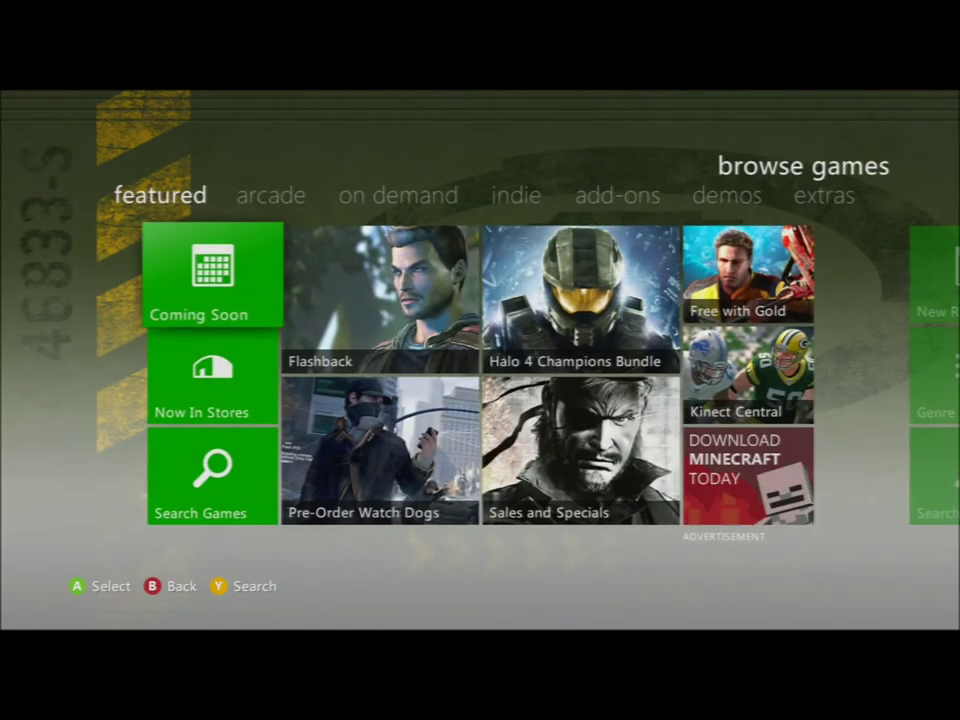
Step: Open the Free with Gold offer and highlight the free Dead Rising 2 tile
key("Right")
key("Right")
key("Right")
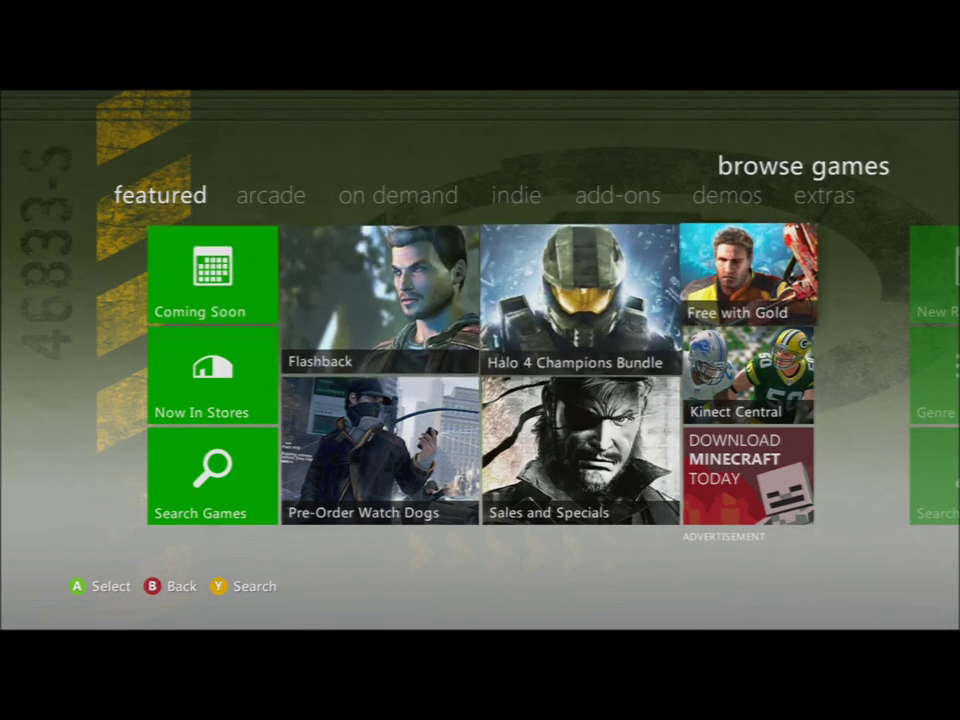
key("Return")
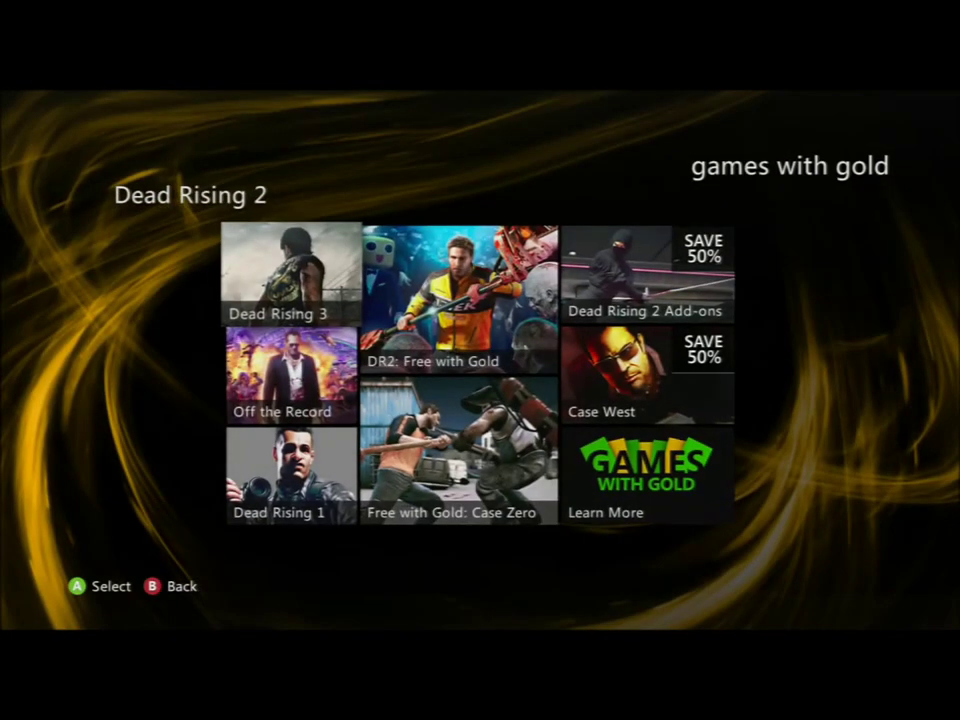
key("Right")
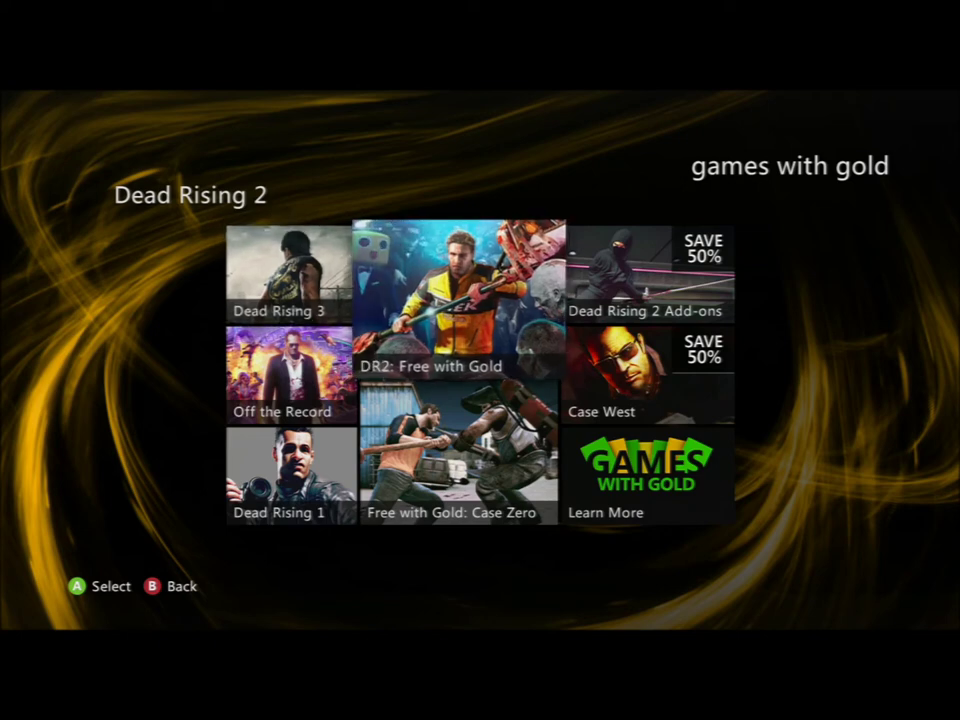